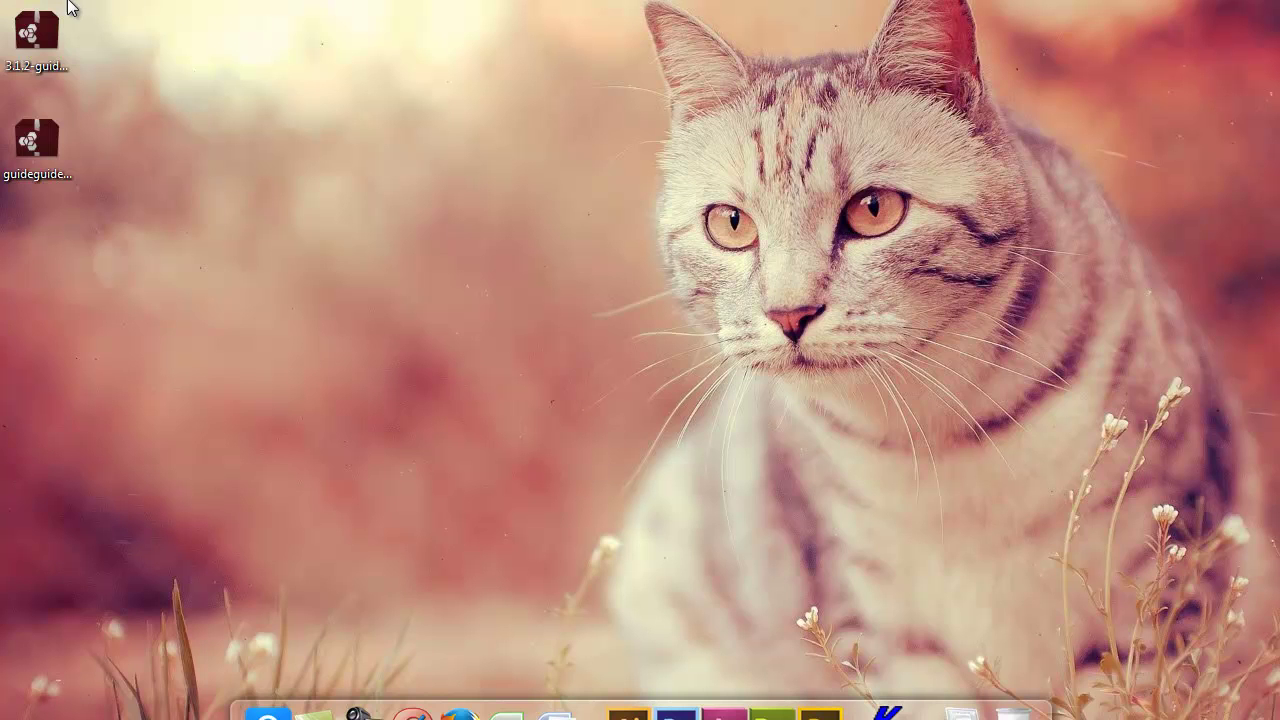
# Launch Adobe Extension Manager CS6 and remove the GuideGuide extension installed for Photoshop CS6
pyautogui.press('super')
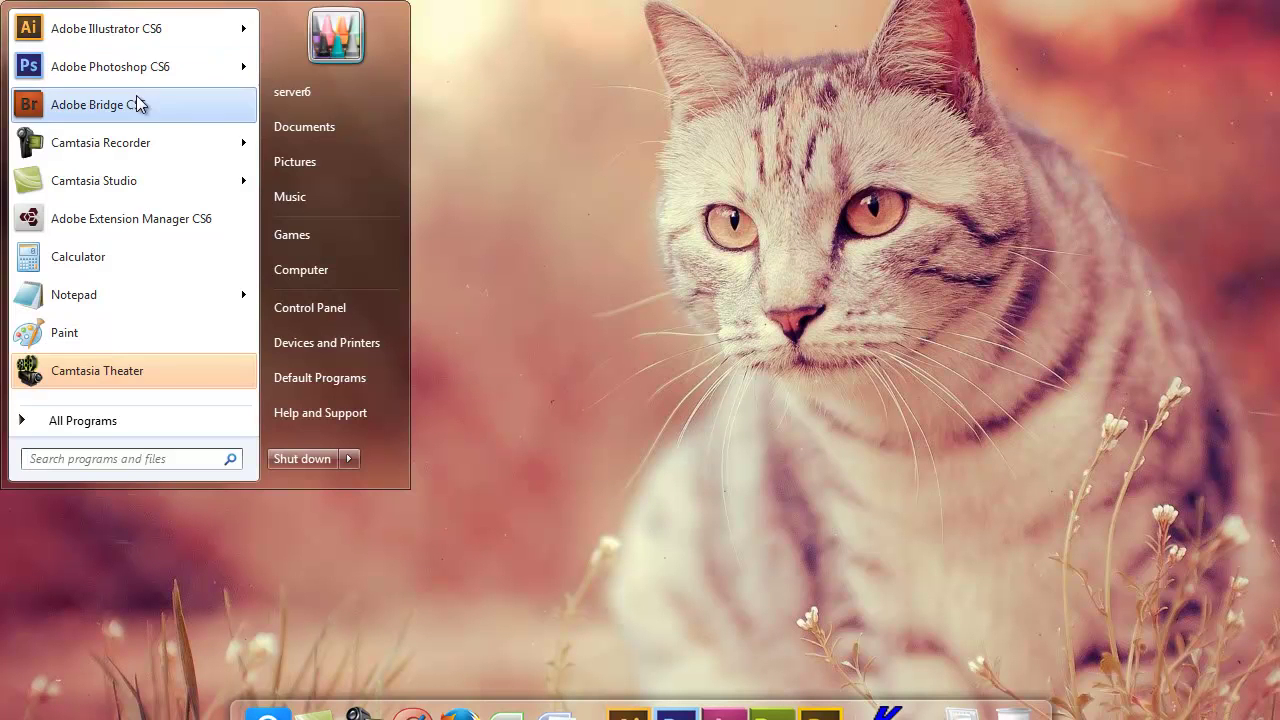
pyautogui.click(166, 420)
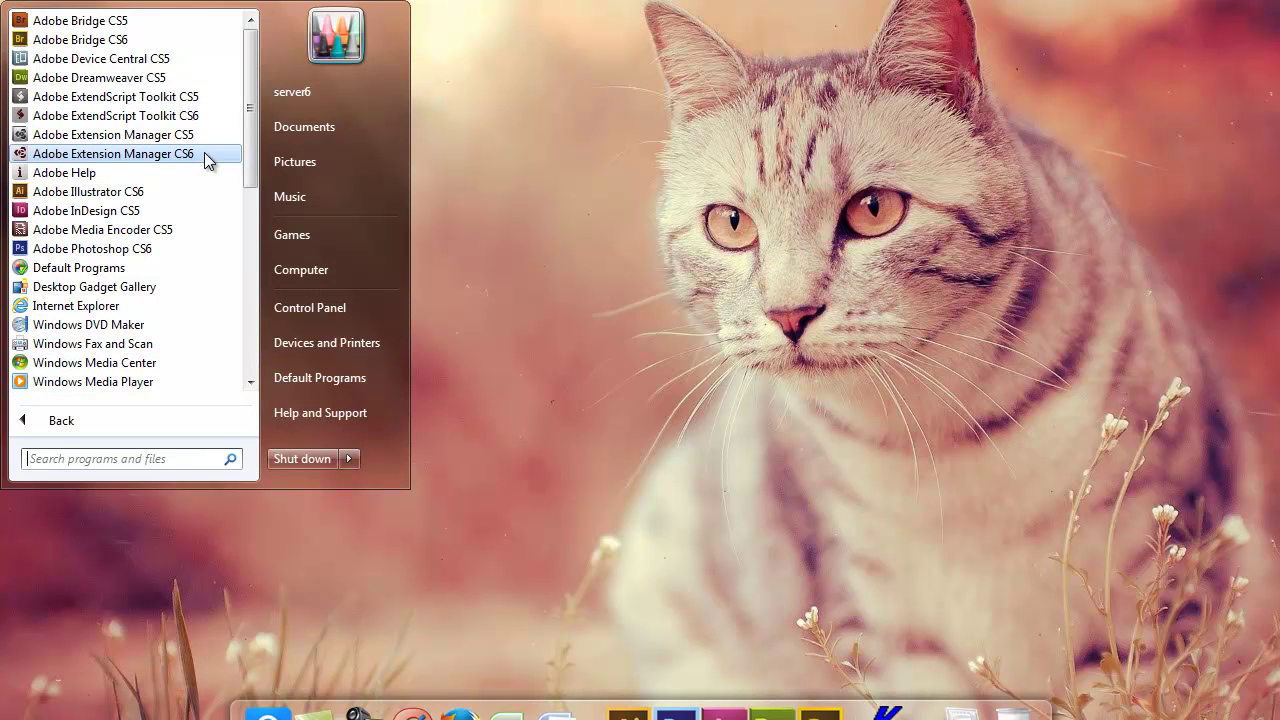
pyautogui.click(207, 158)
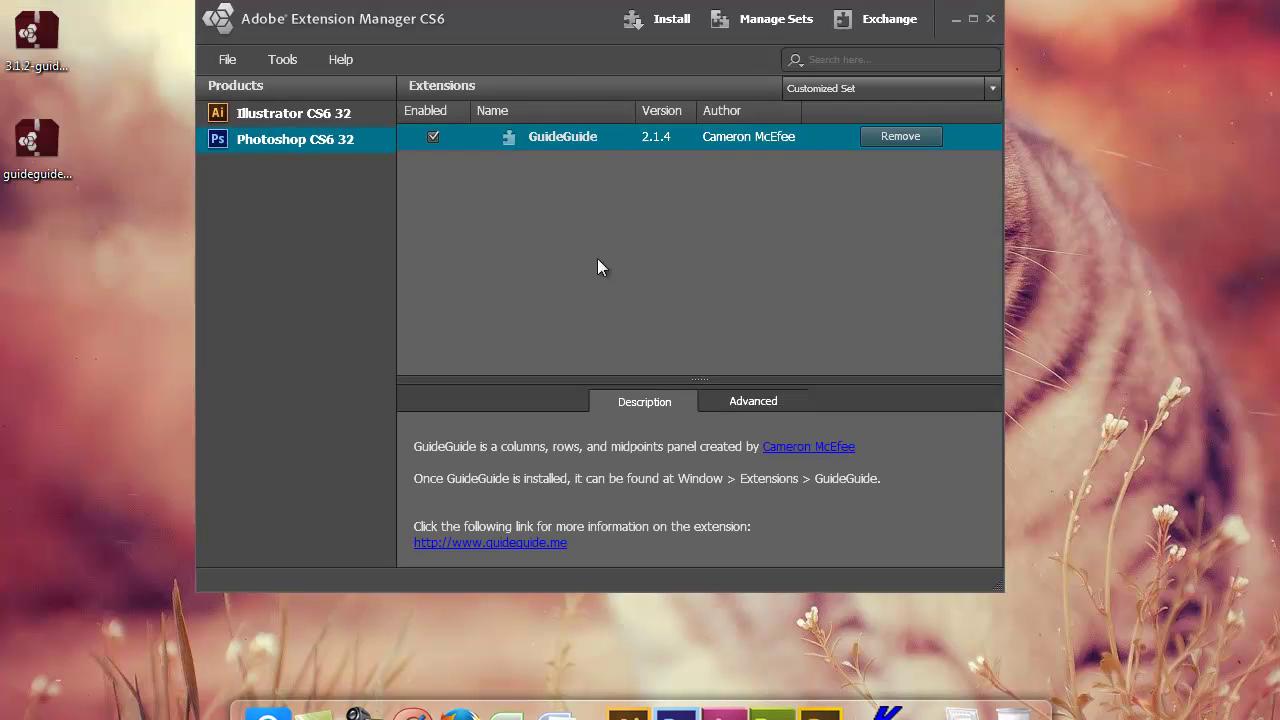
pyautogui.click(887, 140)
pyautogui.click(643, 390)
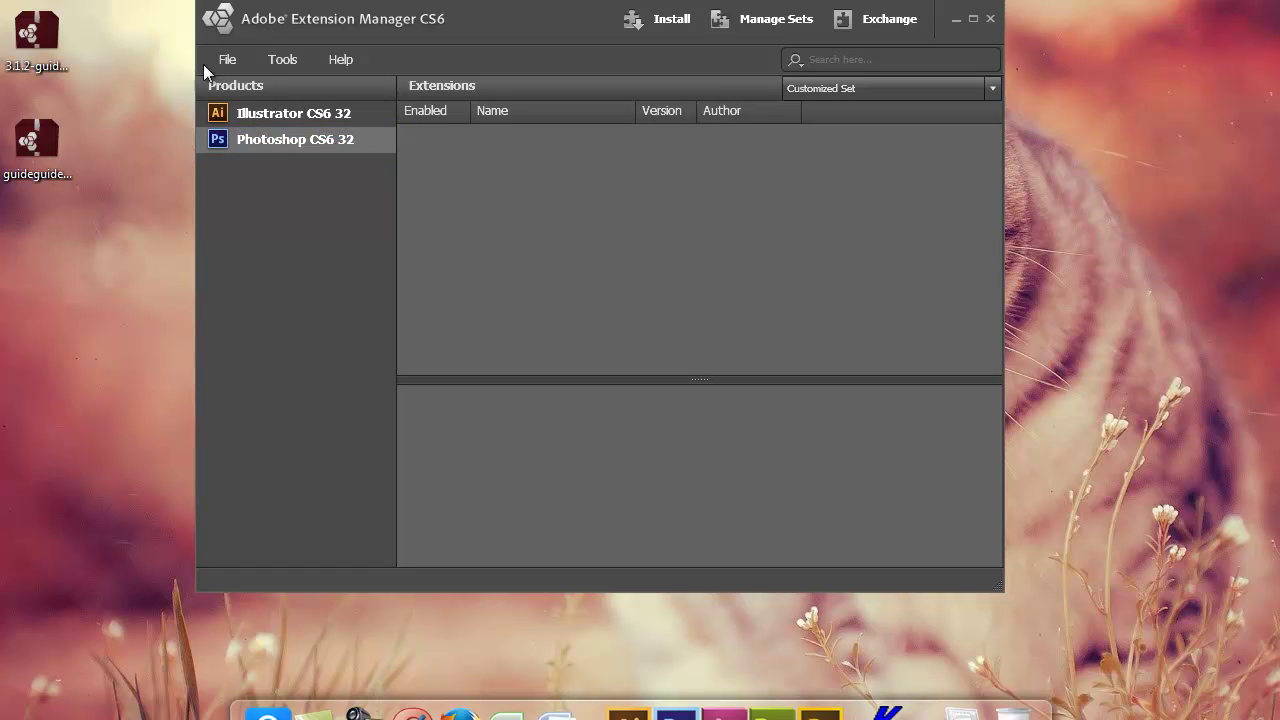
# Install the guideguide-2.1.4 extension from the desktop, accept its license disclaimer, and close Extension Manager
pyautogui.click(235, 58)
pyautogui.click(251, 80)
pyautogui.click(253, 155)
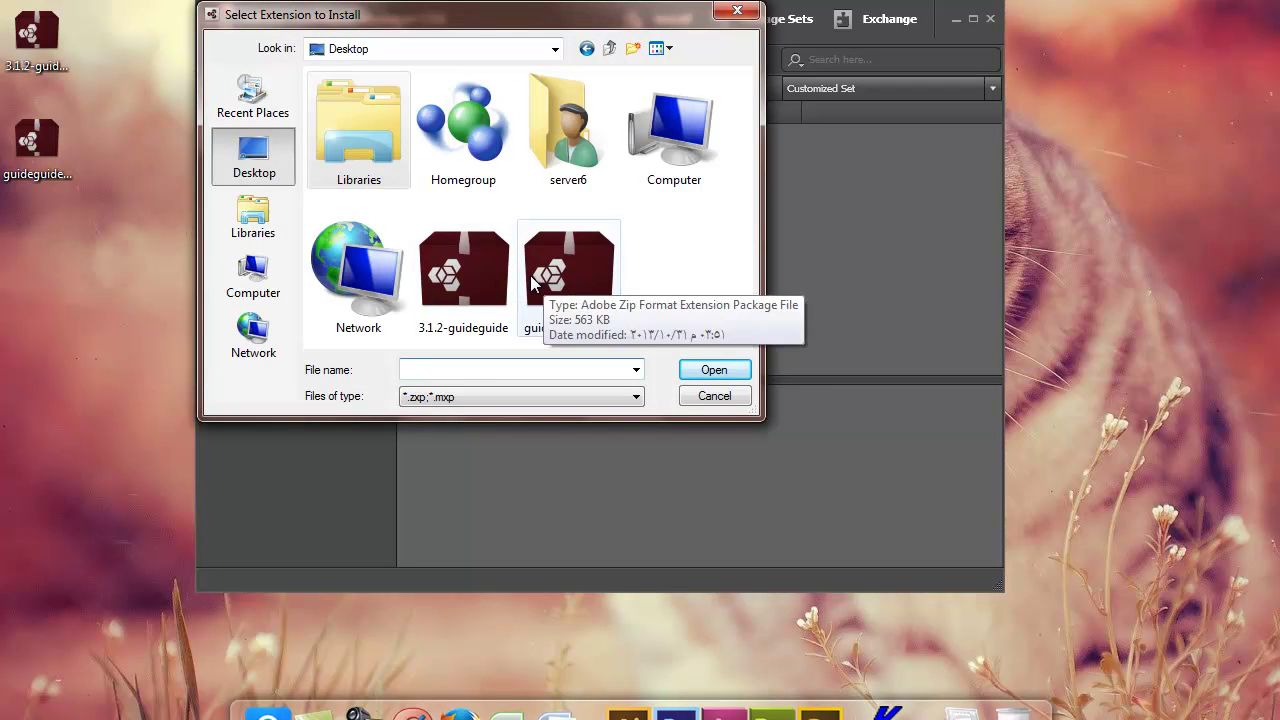
pyautogui.click(571, 275)
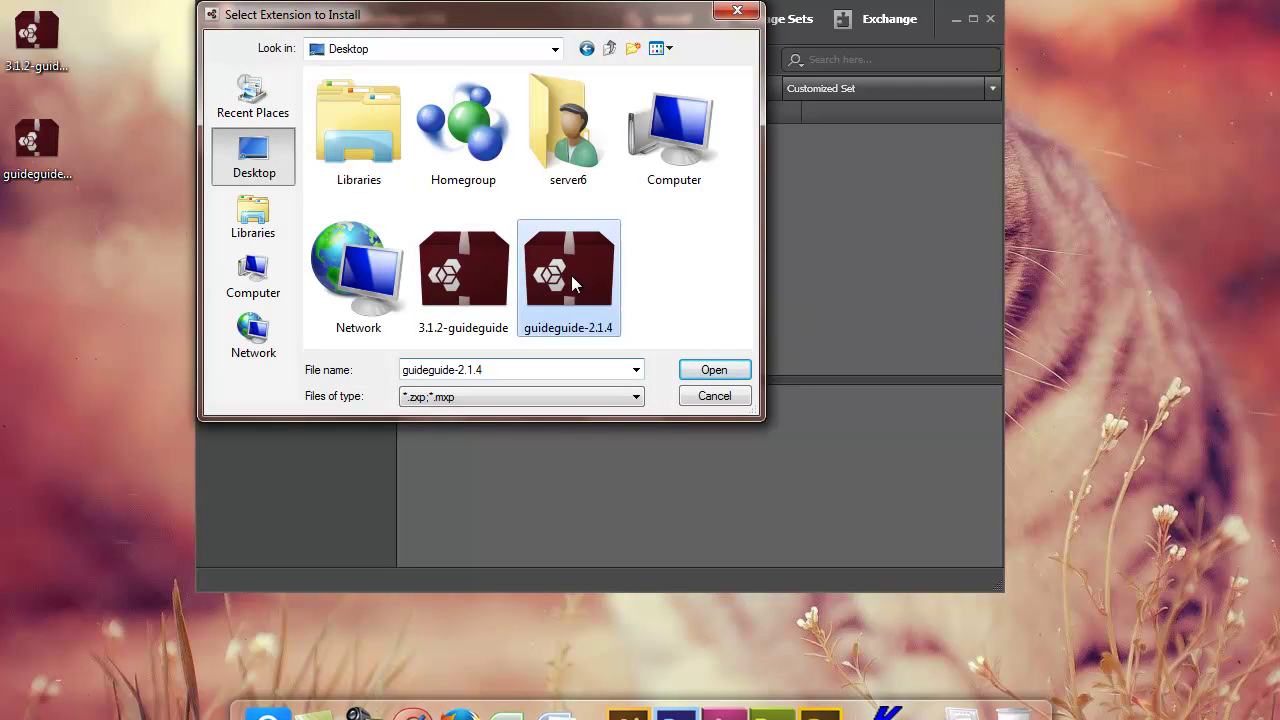
pyautogui.click(712, 372)
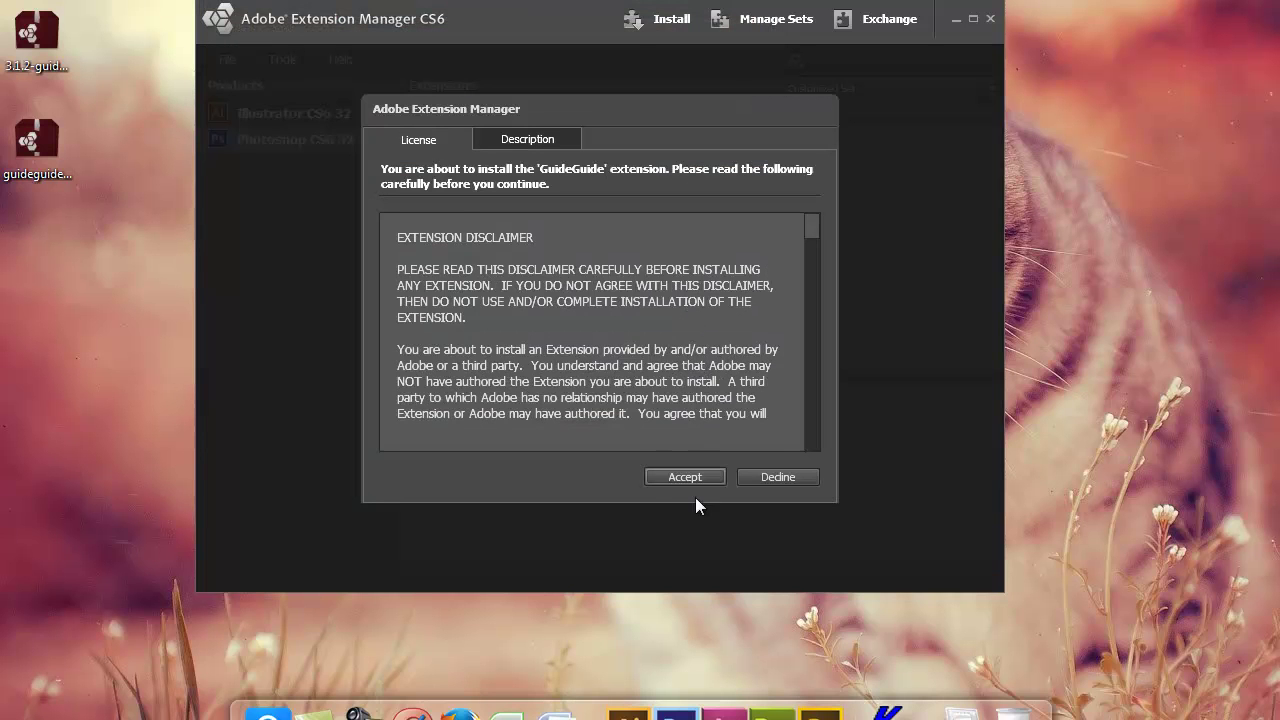
pyautogui.click(698, 480)
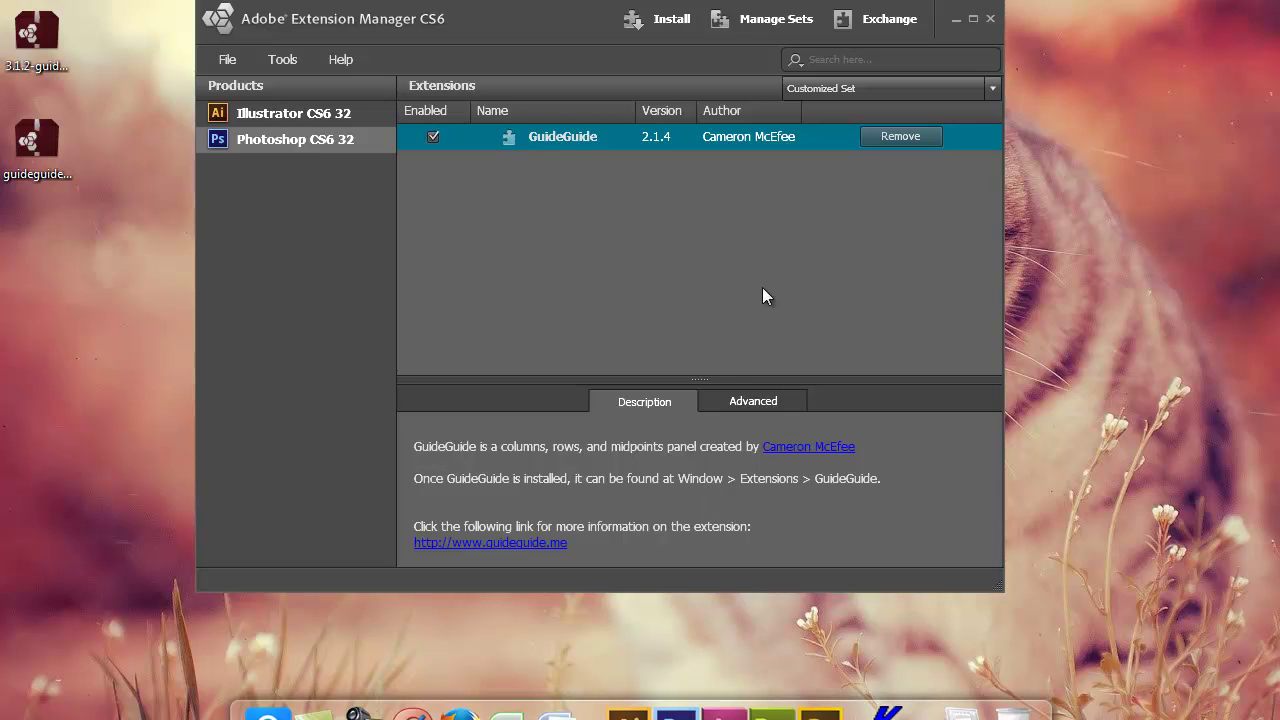
pyautogui.click(991, 19)
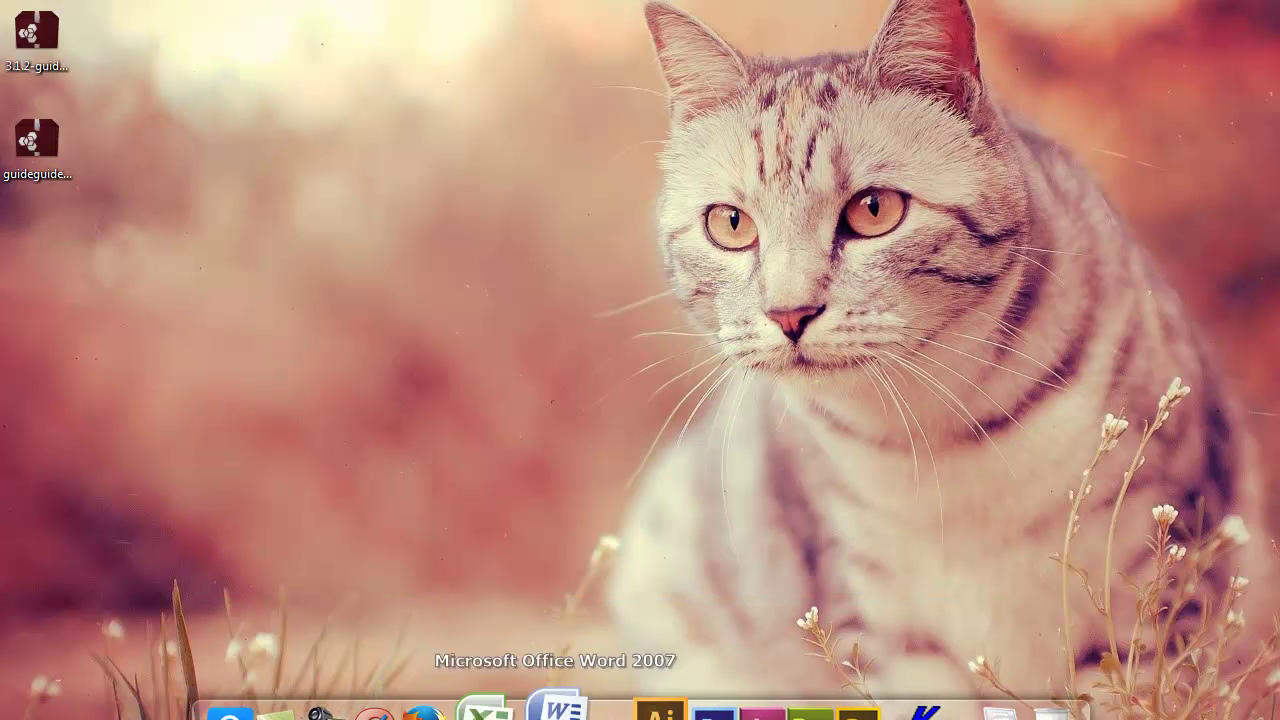
# Switch to Photoshop CS6 and open the GuideGuide extension panel
pyautogui.click(655, 685)
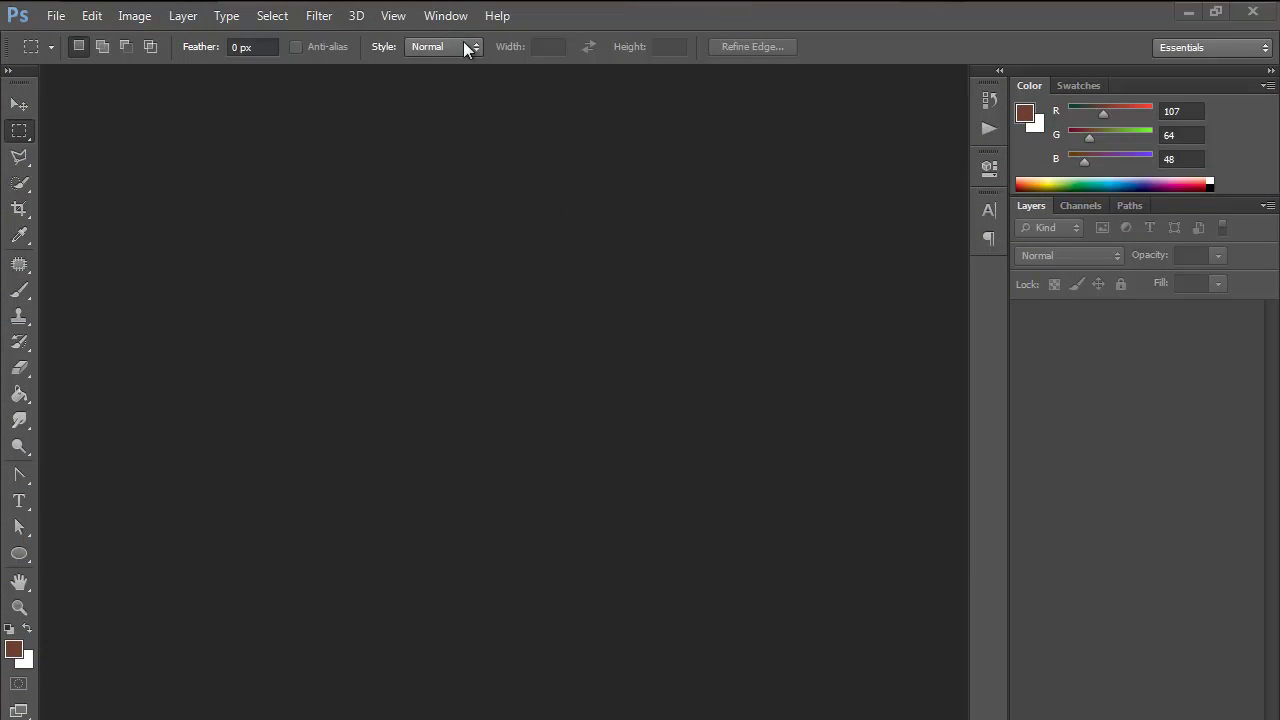
pyautogui.click(445, 15)
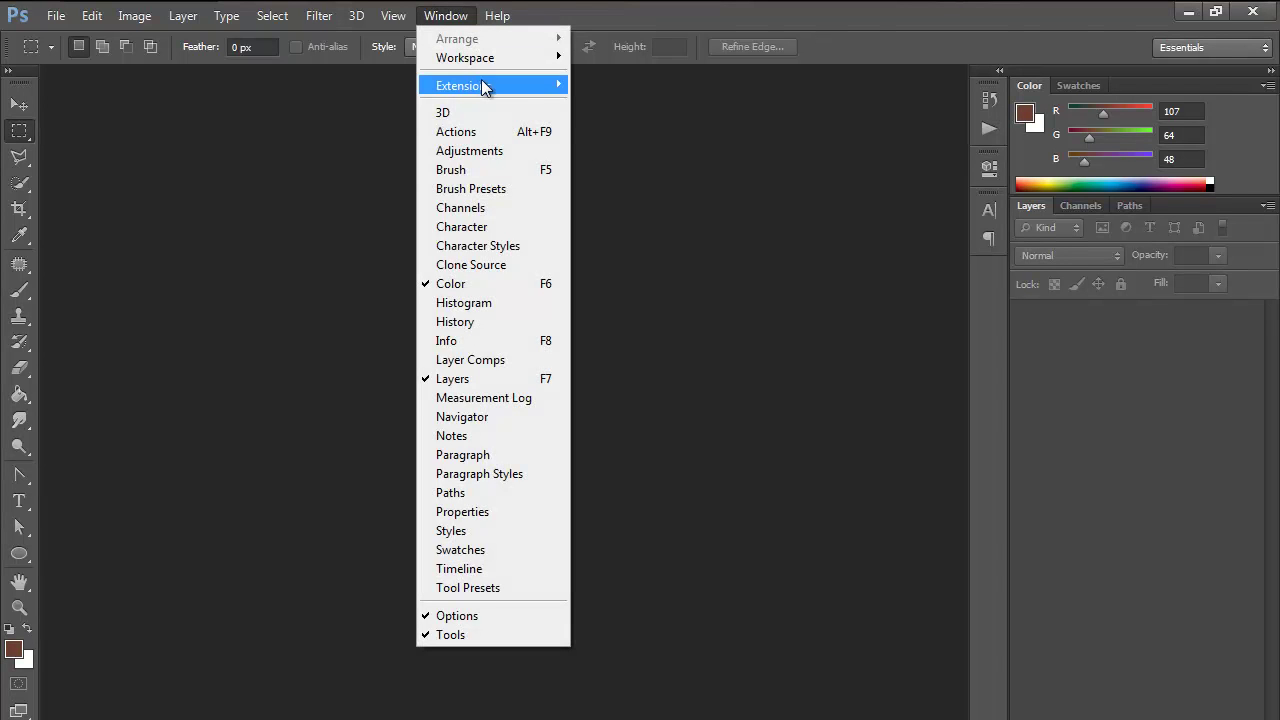
pyautogui.moveTo(484, 86)
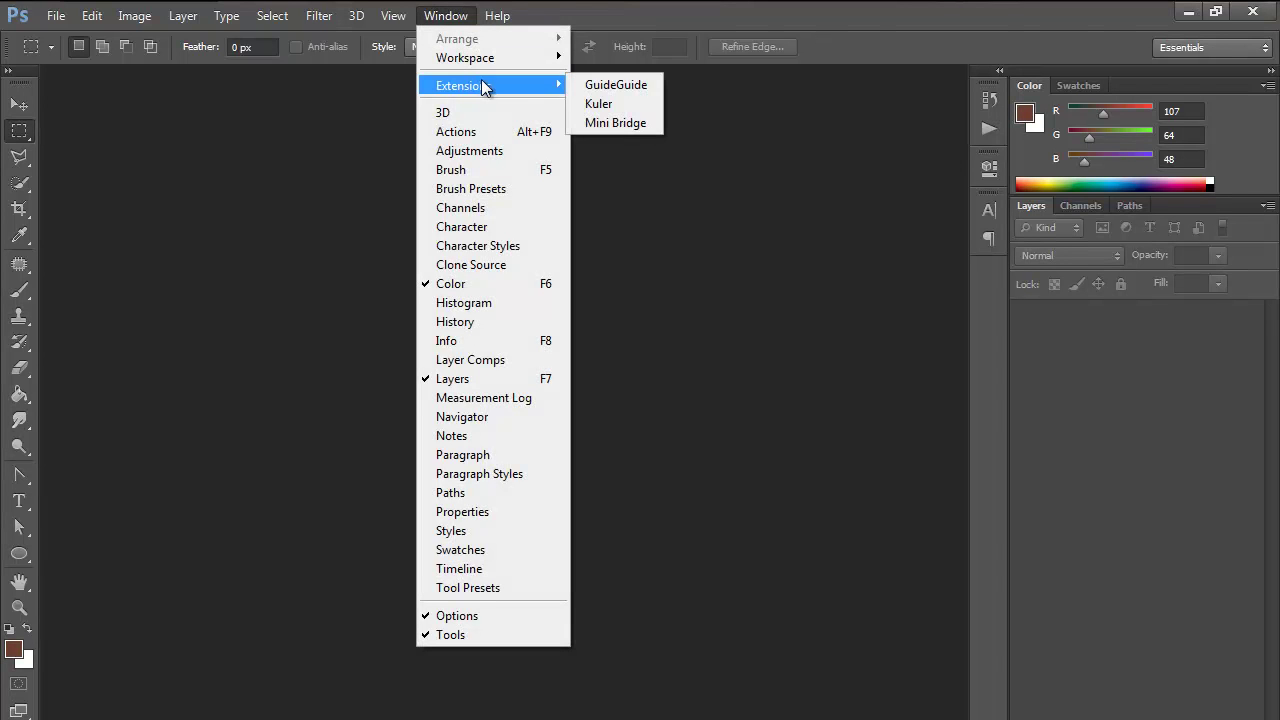
pyautogui.click(612, 86)
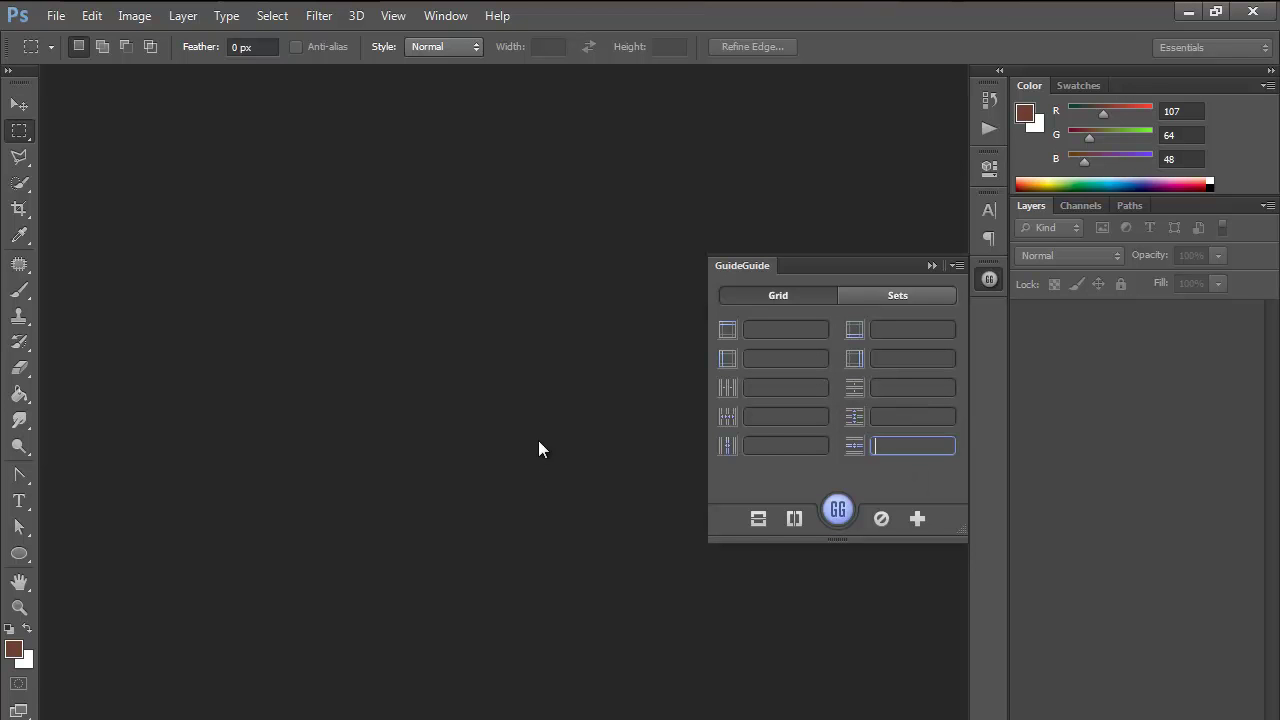
# Examine GuideGuide's grid fields for margins, column and row counts, widths, heights and gutters
pyautogui.click(877, 387)
pyautogui.click(787, 417)
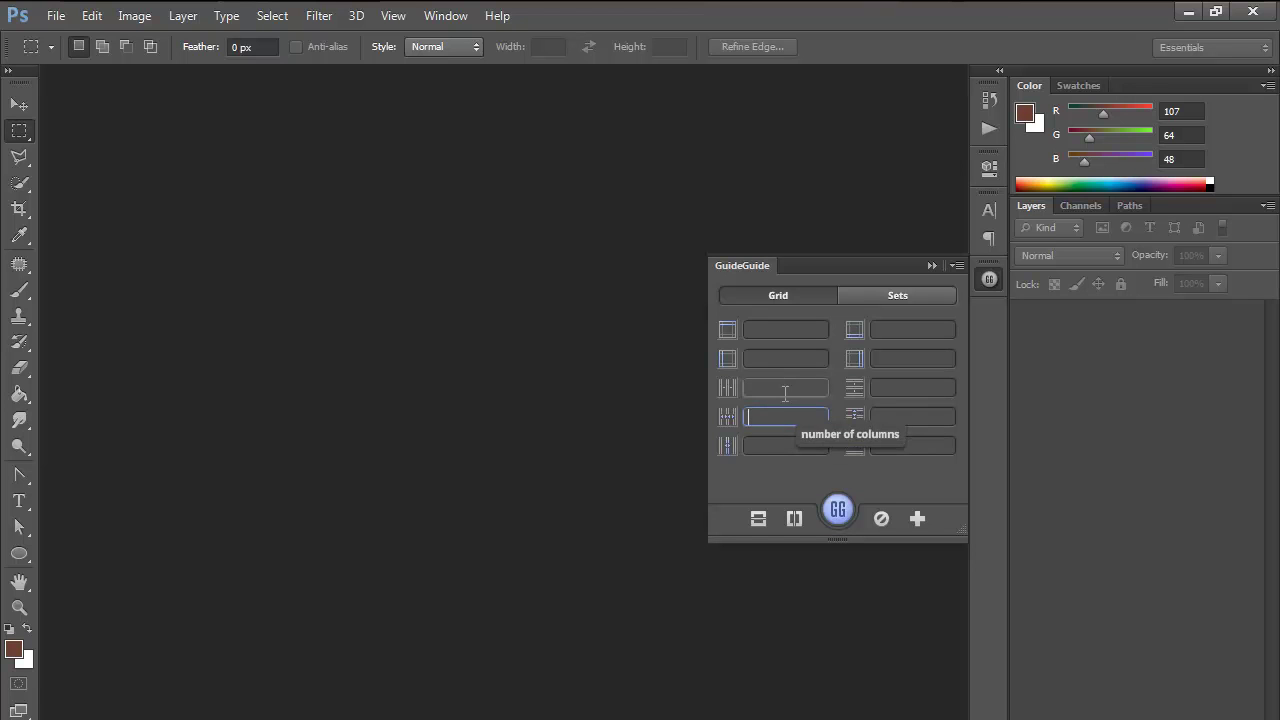
pyautogui.click(936, 417)
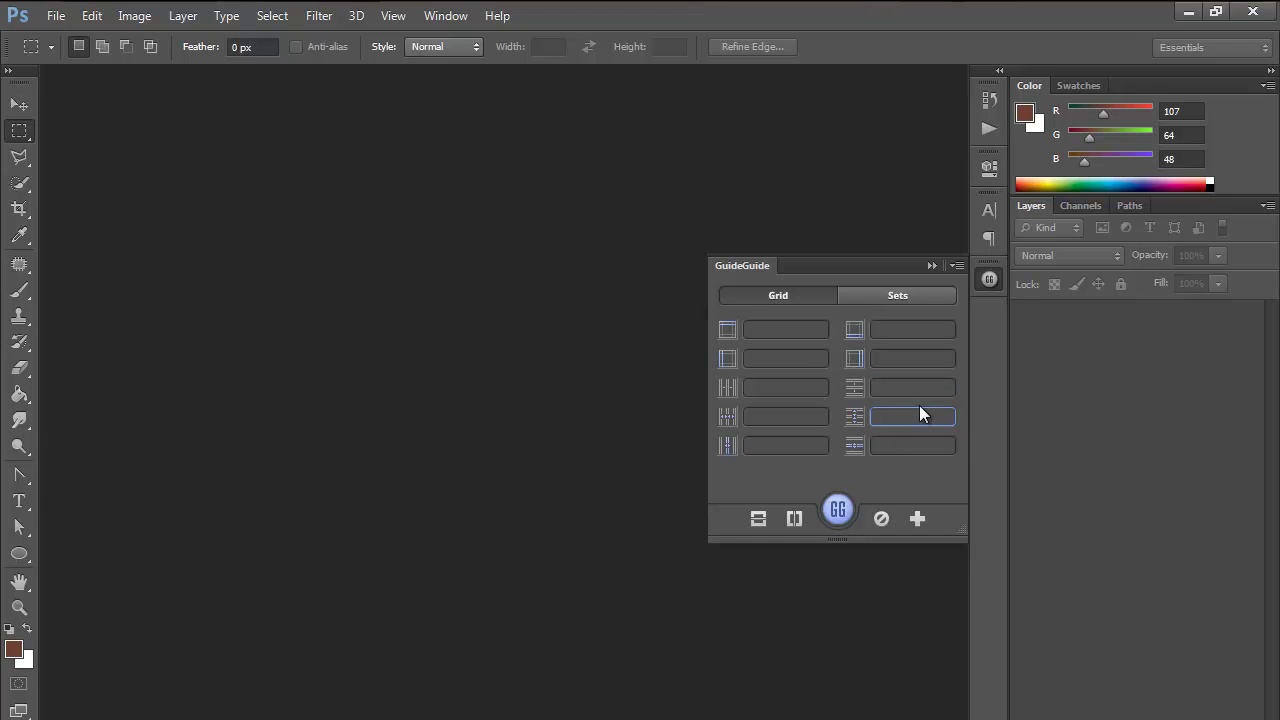
pyautogui.click(912, 386)
pyautogui.click(786, 446)
pyautogui.click(927, 446)
pyautogui.press('Tab')
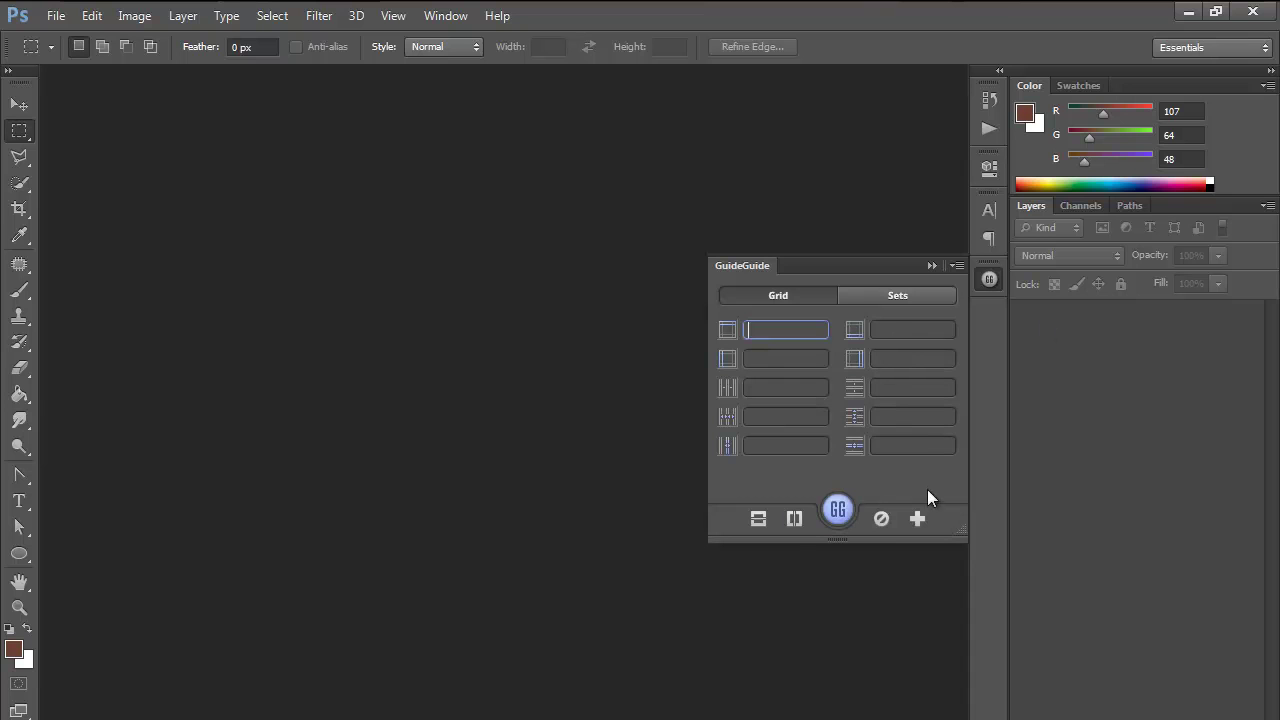
pyautogui.click(920, 519)
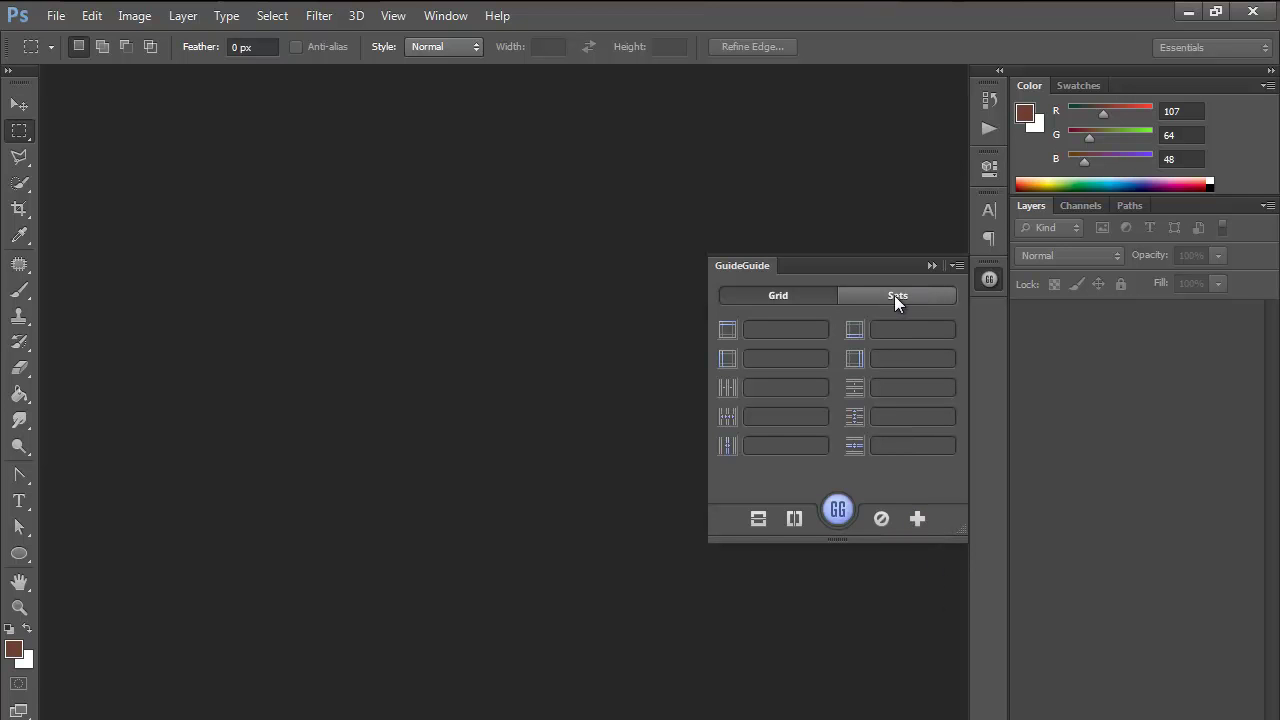
# Look through the saved GuideGuide sets and inspect the A4 set
pyautogui.click(894, 295)
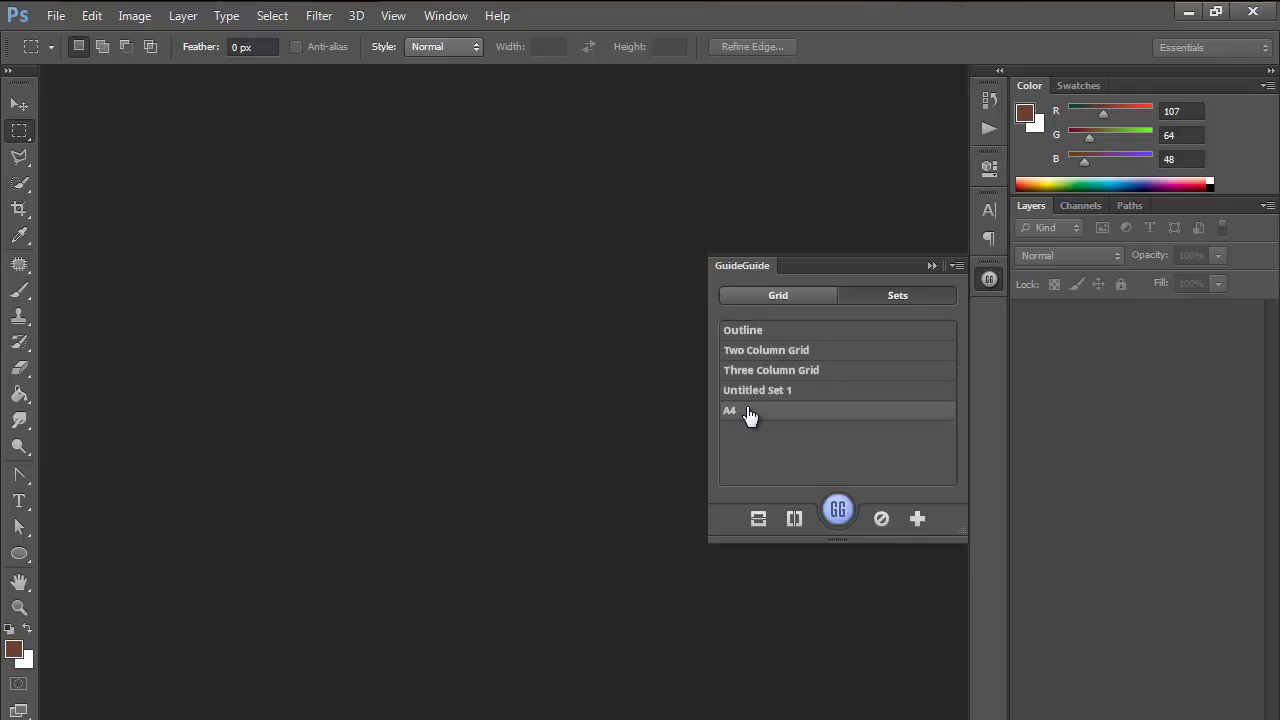
pyautogui.click(756, 416)
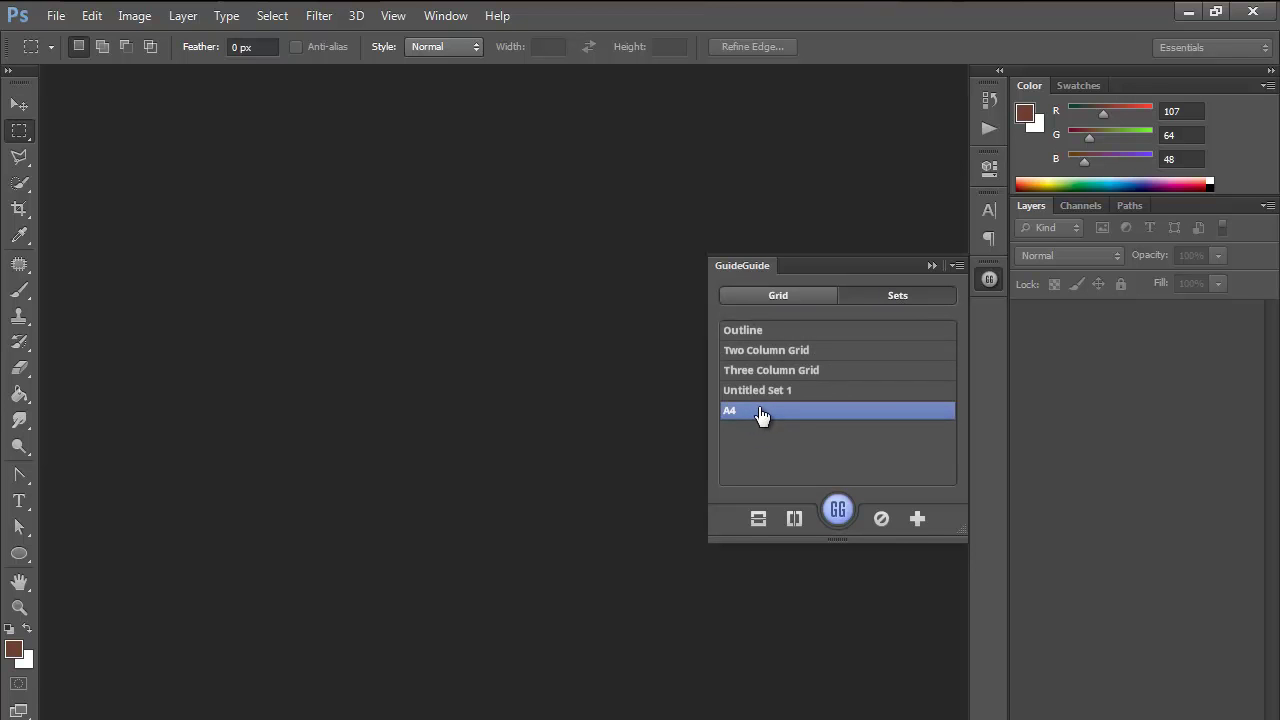
pyautogui.doubleClick(878, 415)
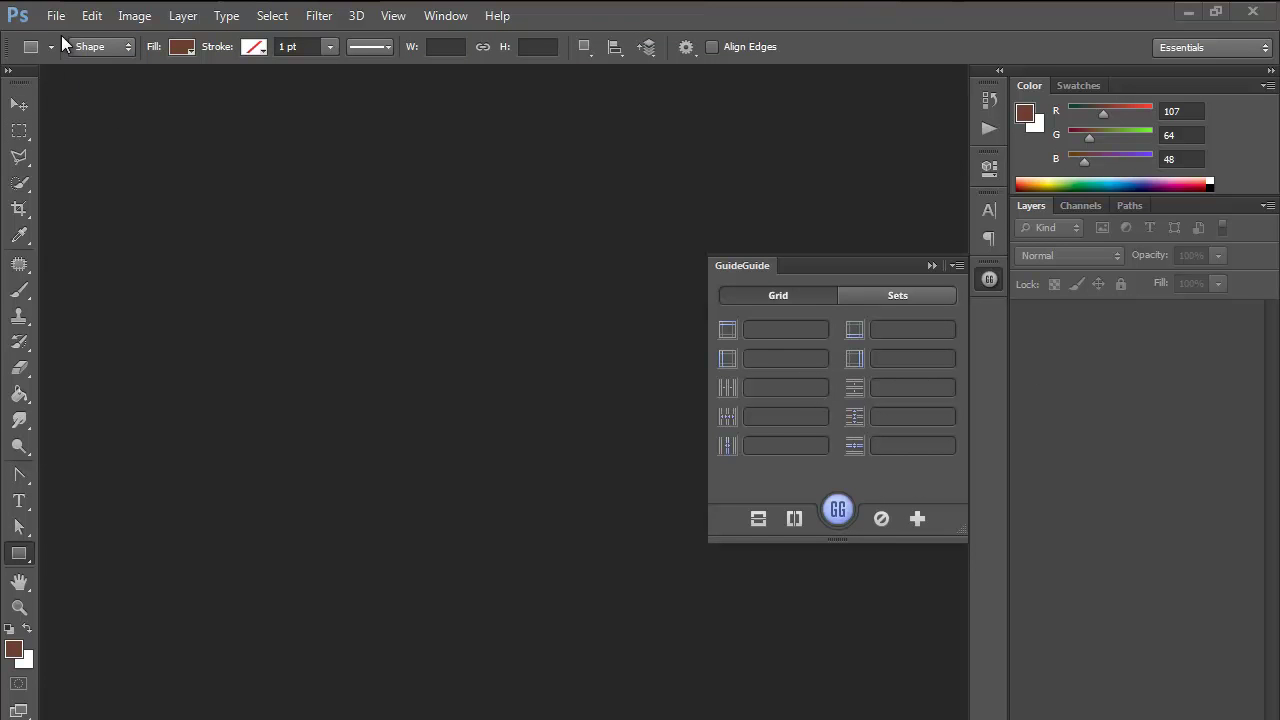
# Create a new A4 document, 210 x 297 mm at 300 pixels/inch, RGB Color, with a white background
pyautogui.click(56, 15)
pyautogui.click(63, 34)
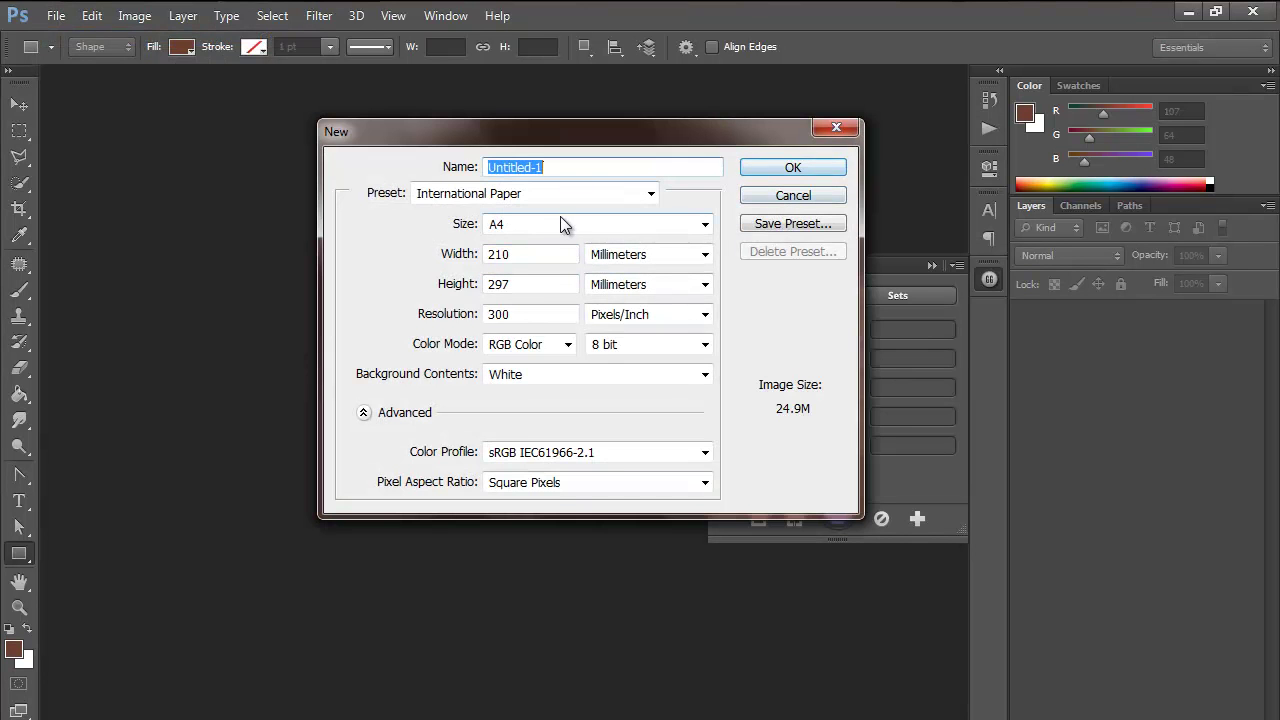
pyautogui.click(775, 172)
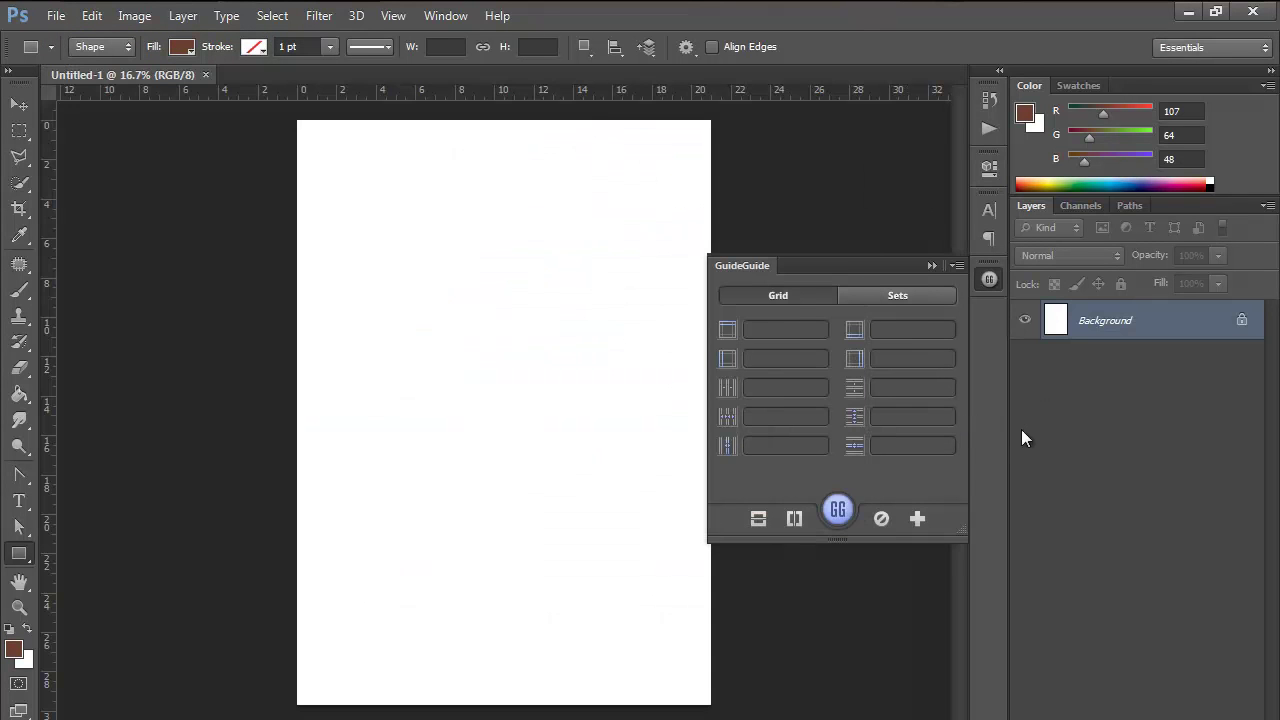
# Apply the saved A4 guide set to the blank page
pyautogui.click(906, 288)
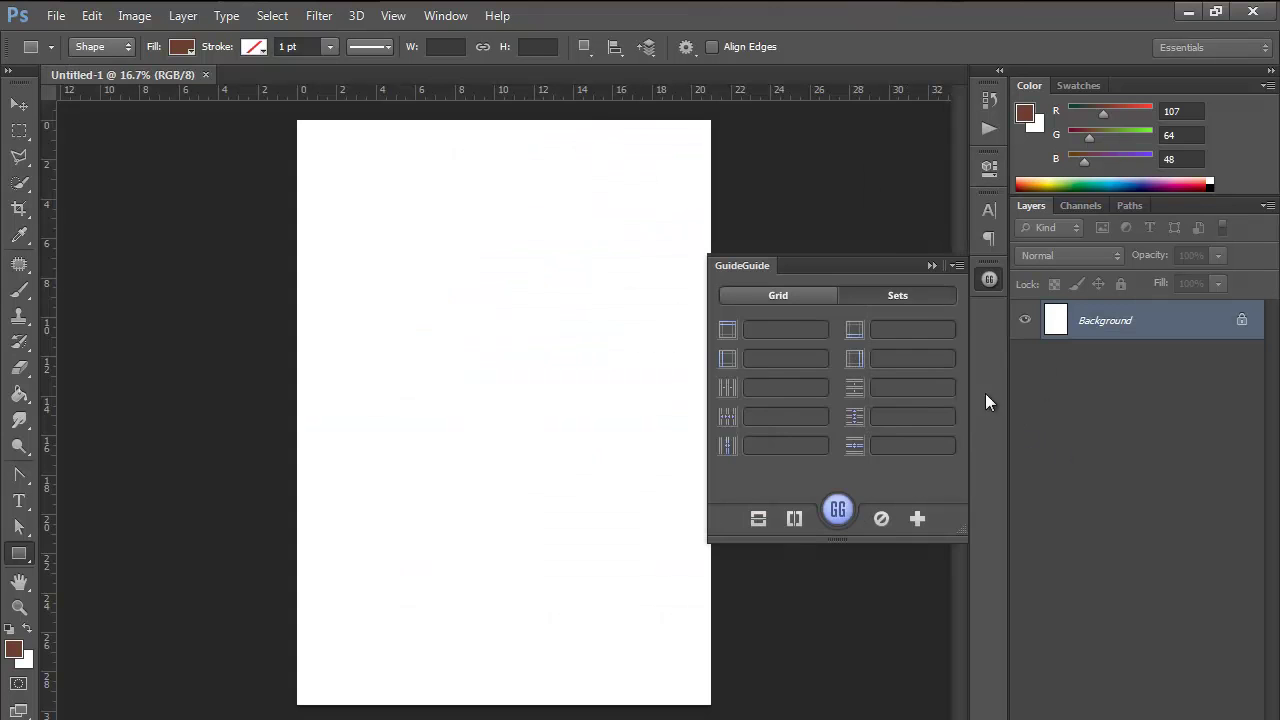
pyautogui.click(808, 422)
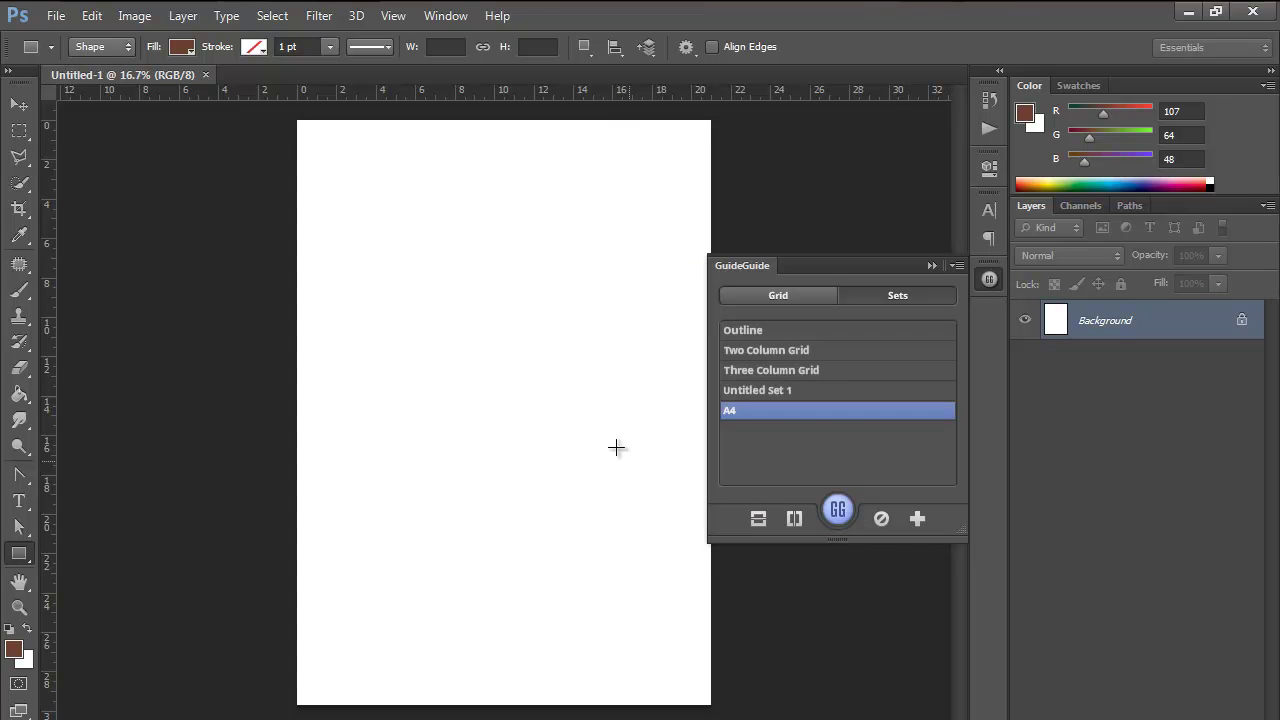
pyautogui.click(838, 512)
# Return to GuideGuide's grid settings and add horizontal and vertical midpoint guides to the page
pyautogui.click(799, 300)
pyautogui.click(785, 330)
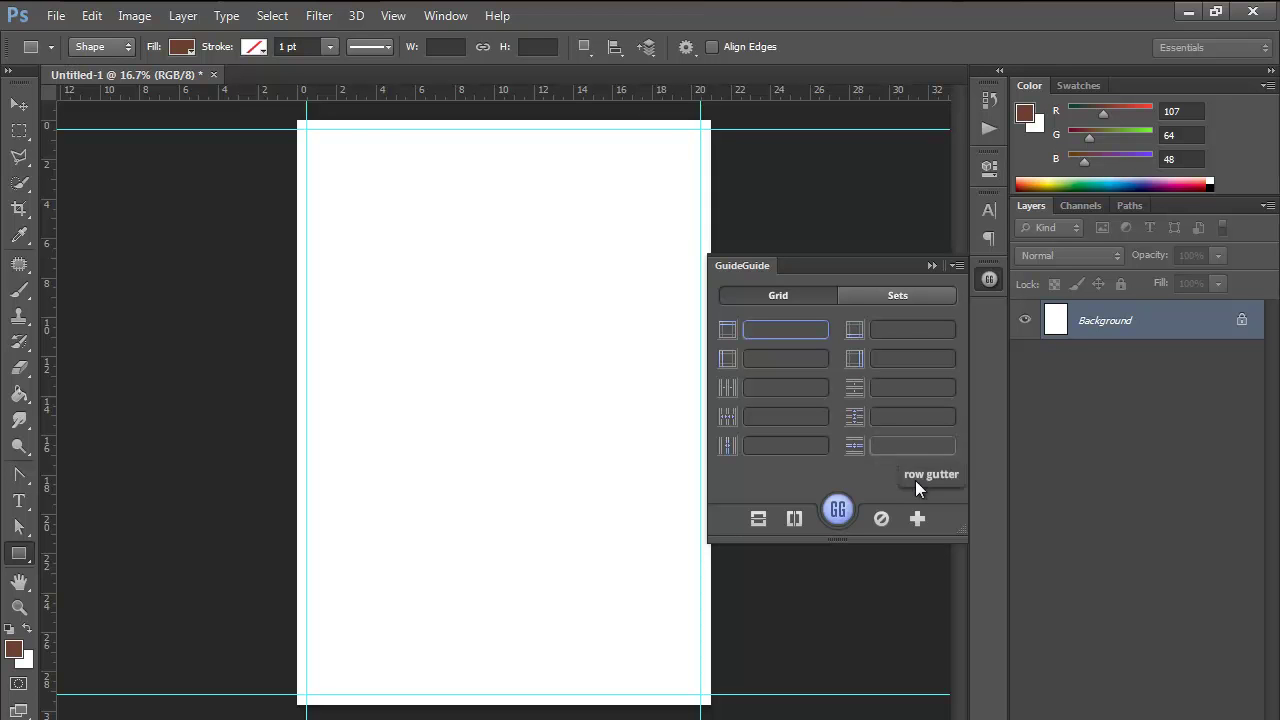
pyautogui.click(758, 520)
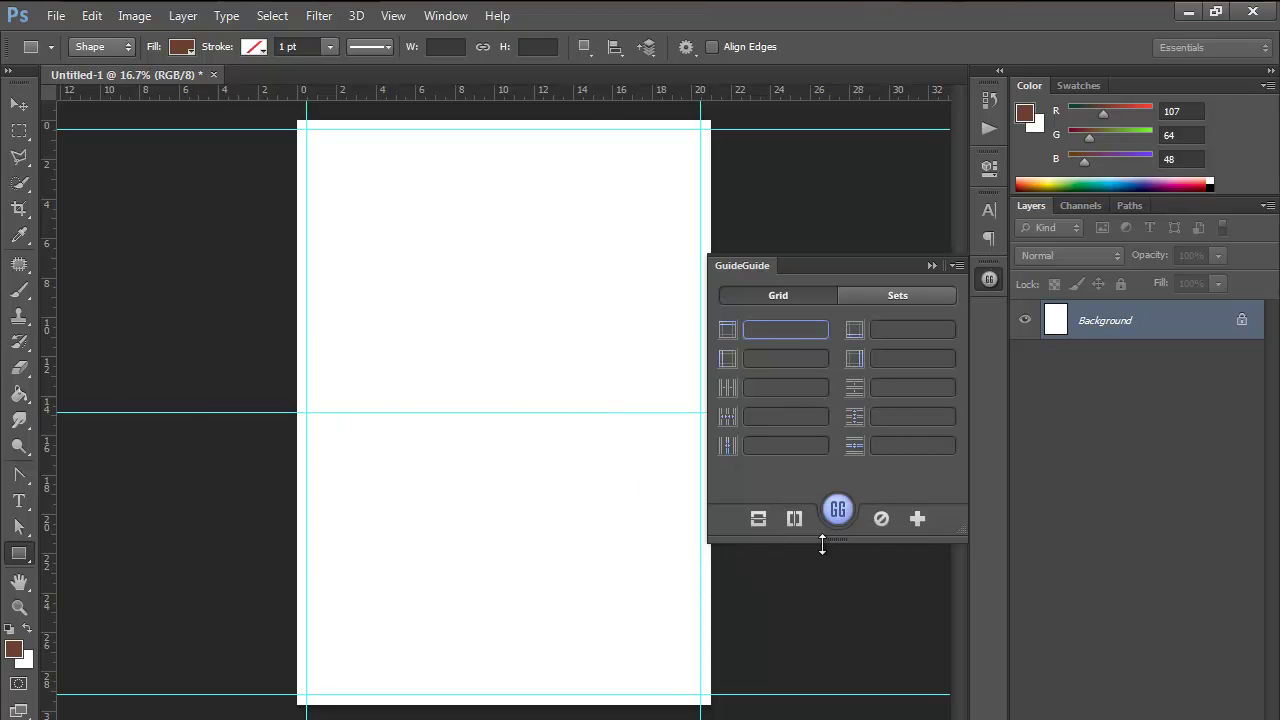
pyautogui.click(793, 520)
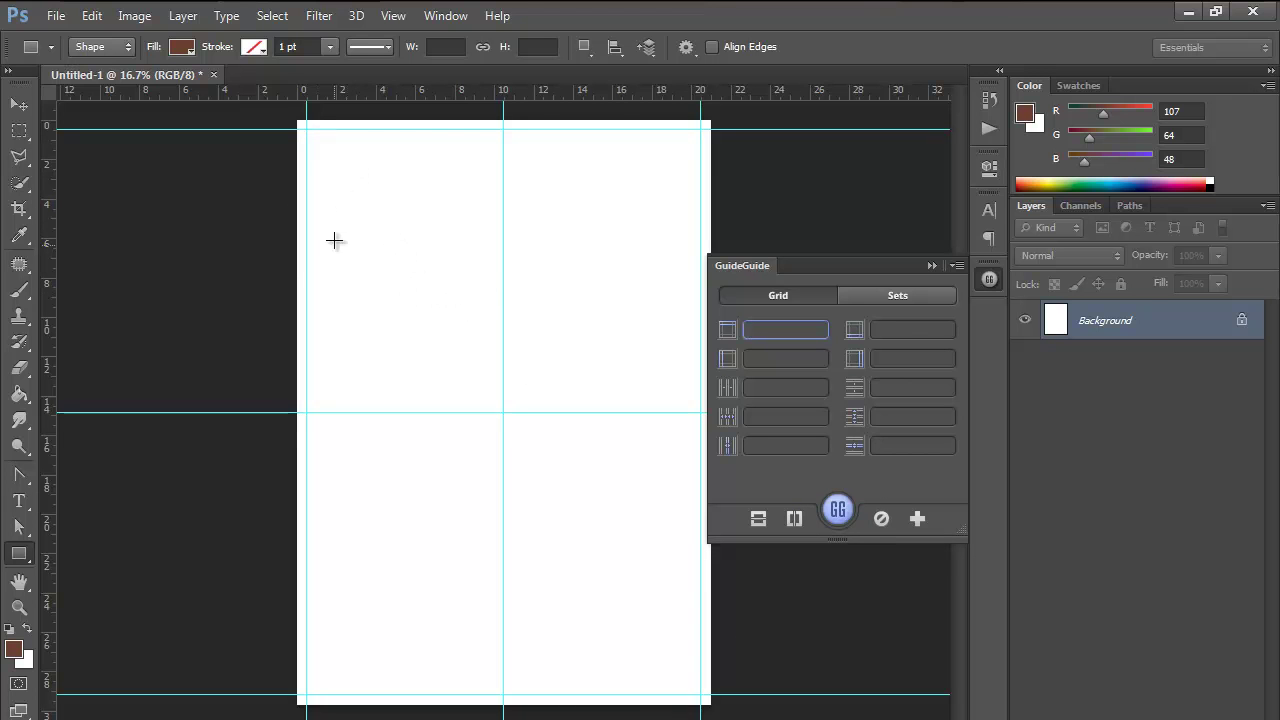
# Marquee-select an area about 7 cm square in the page's upper-left quarter, divide it with guides into 4 columns and 4 rows, and deselect
pyautogui.click(19, 130)
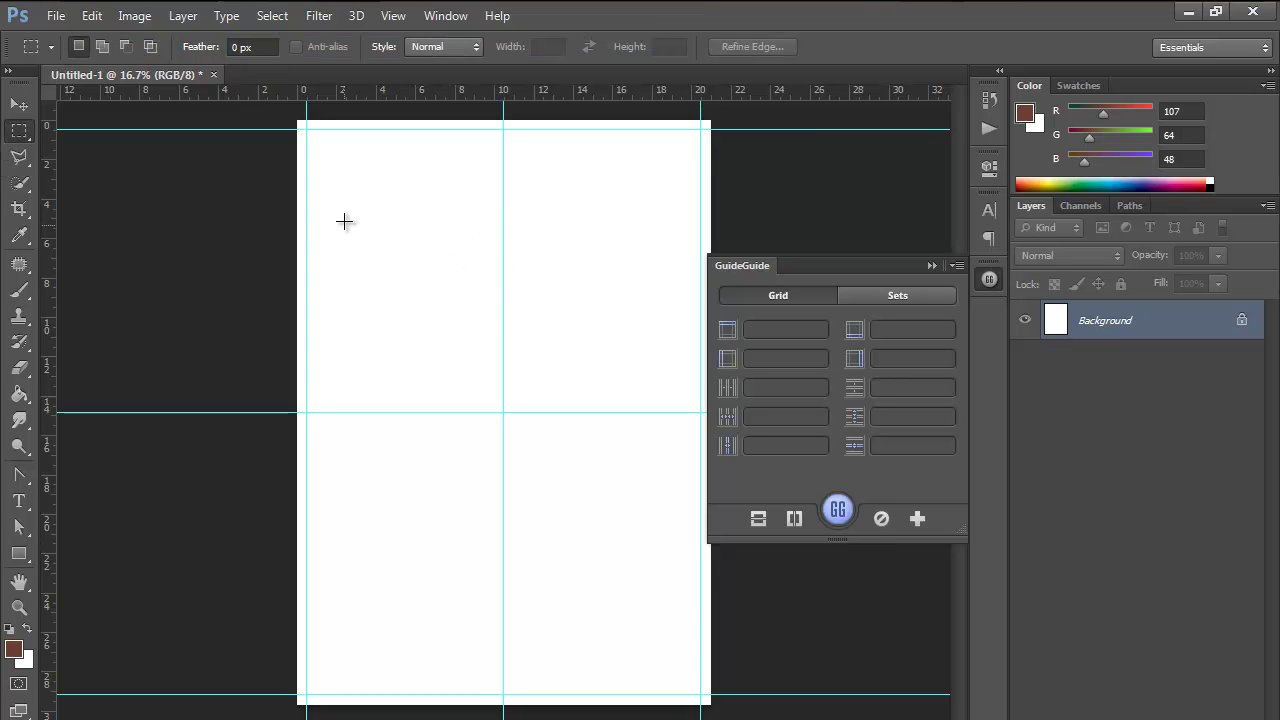
pyautogui.moveTo(331, 193); pyautogui.dragTo(477, 334)
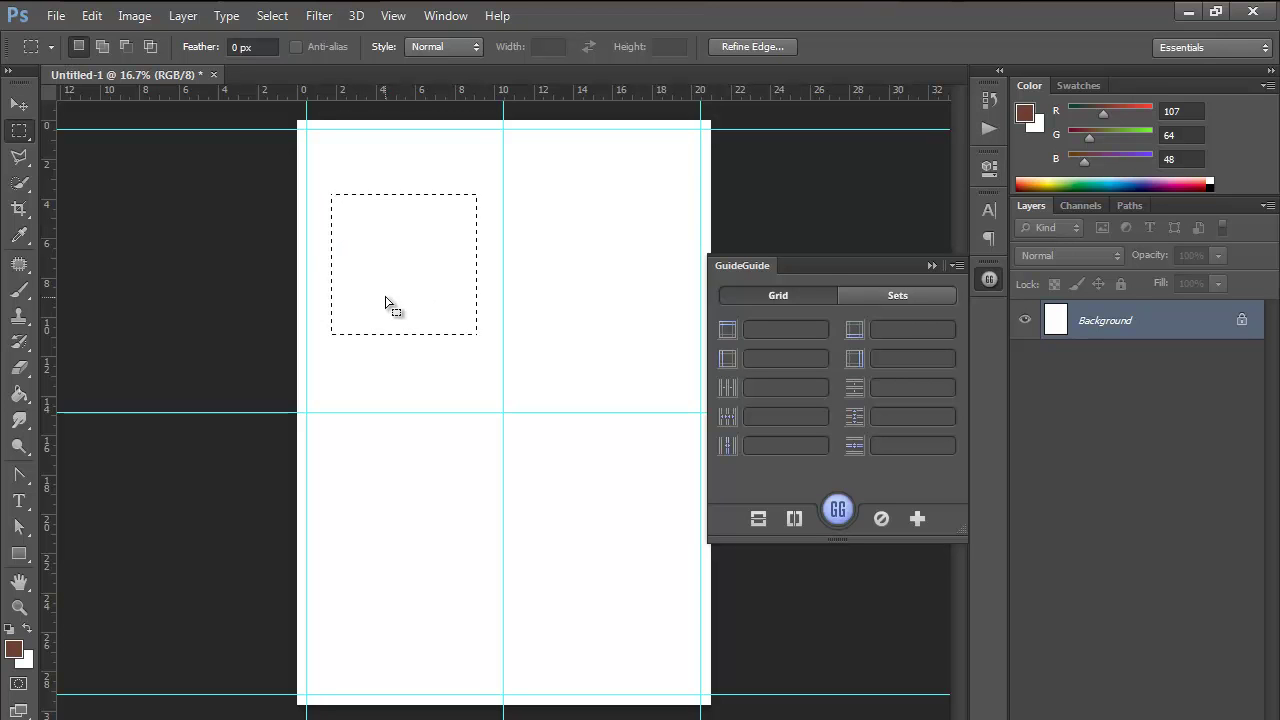
pyautogui.click(771, 387)
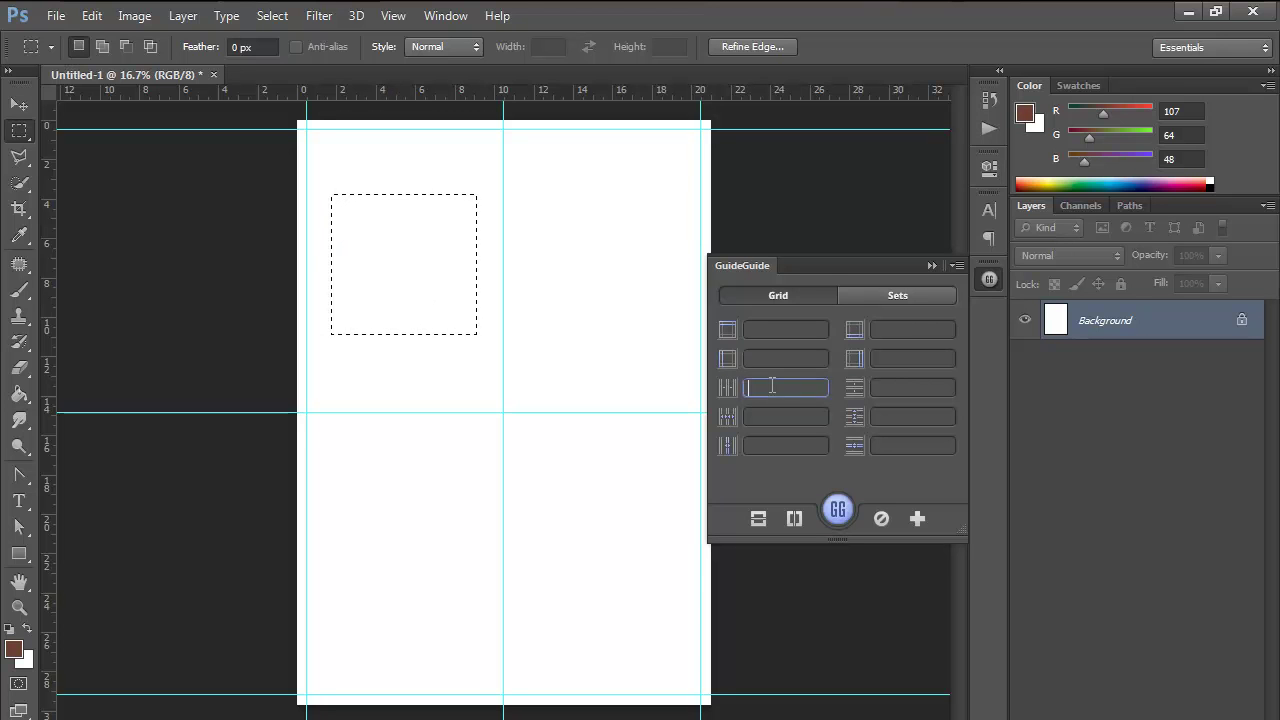
pyautogui.write('4')
pyautogui.click(893, 390)
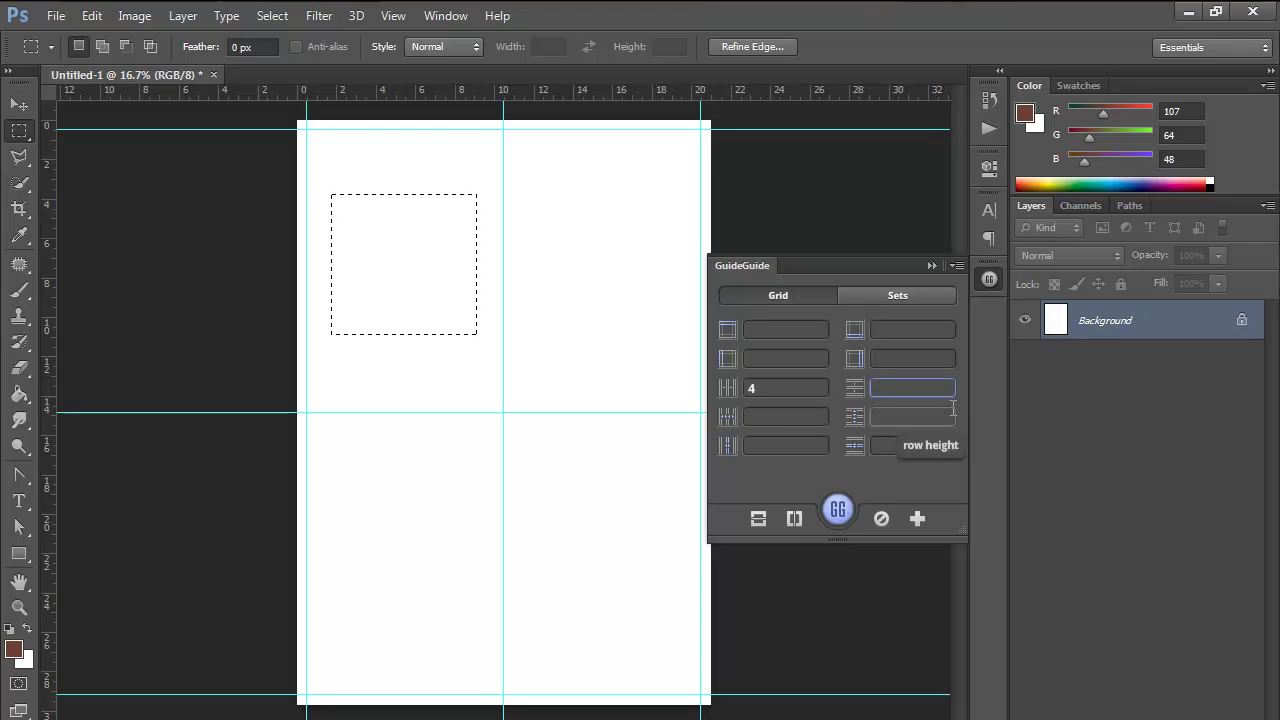
pyautogui.write('4')
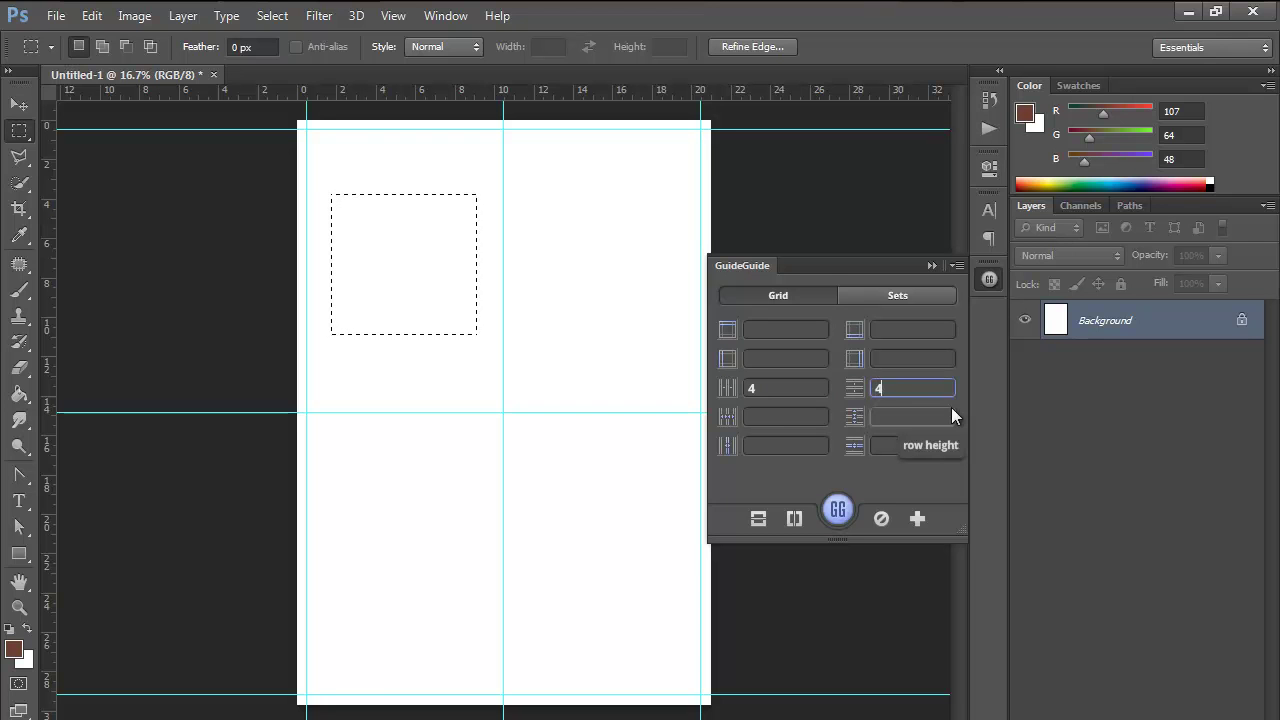
pyautogui.click(838, 511)
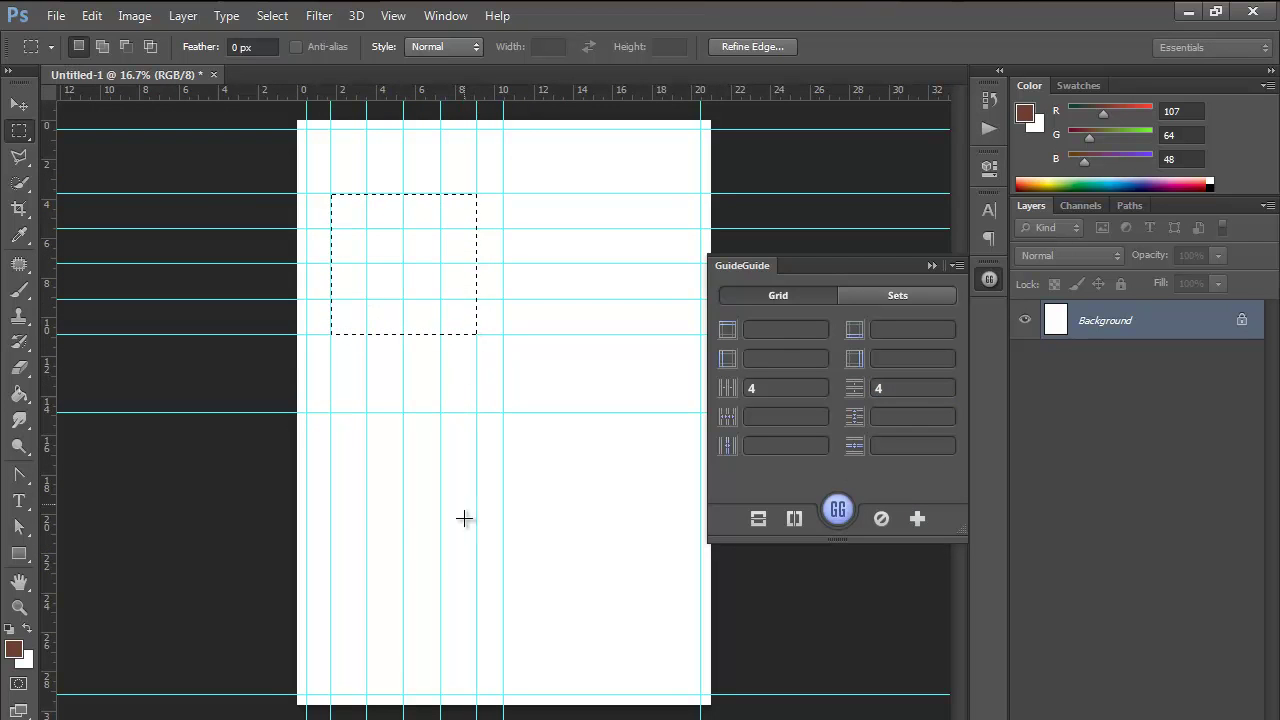
pyautogui.hotkey('ctrl', 'd')
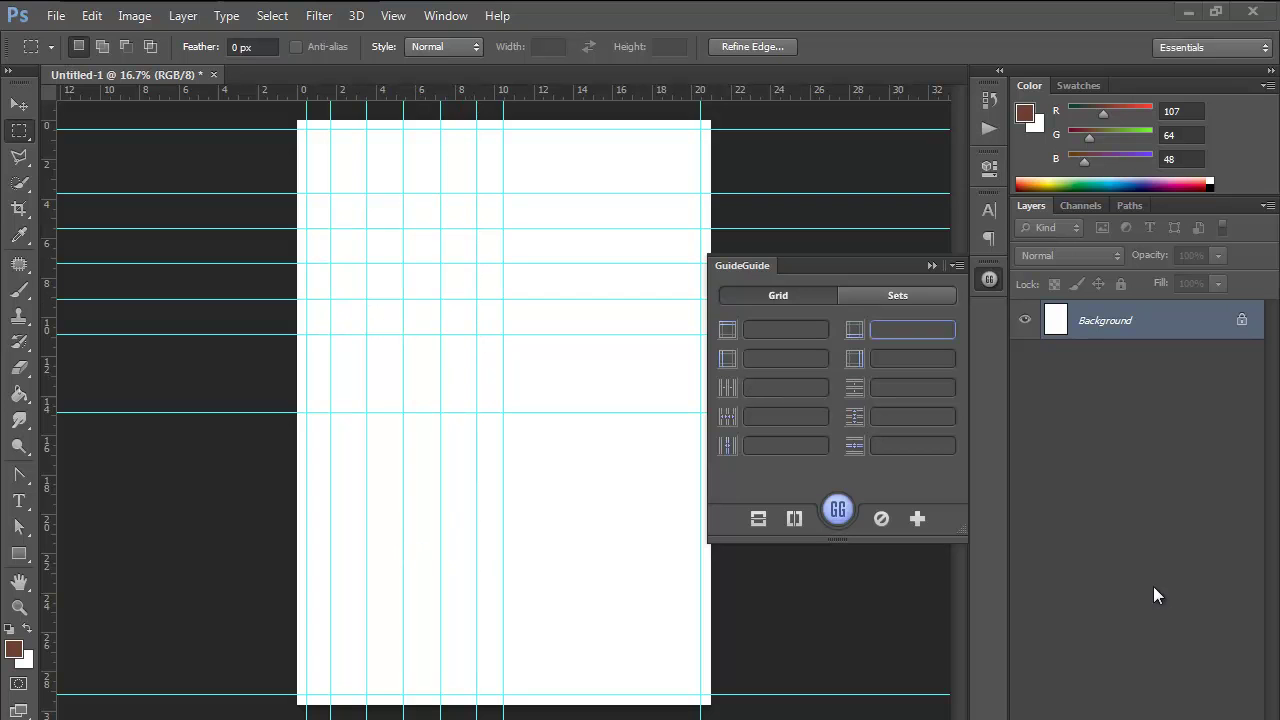